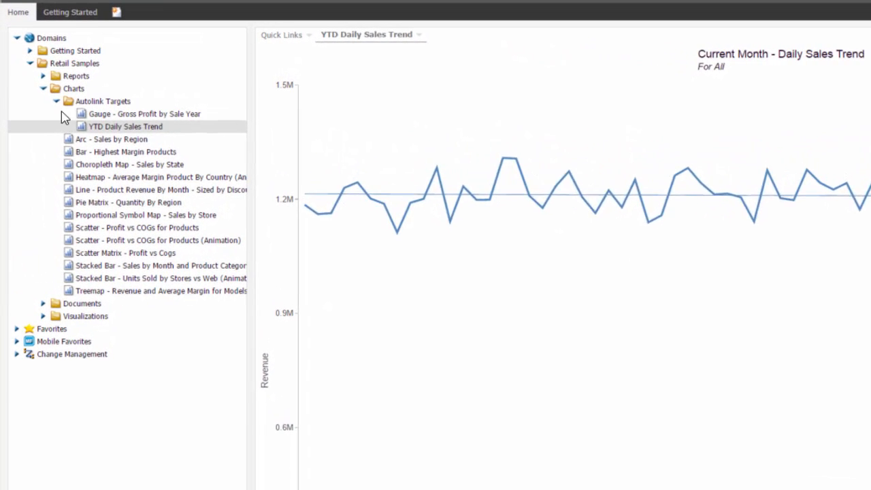
pyautogui.moveTo(45, 68)
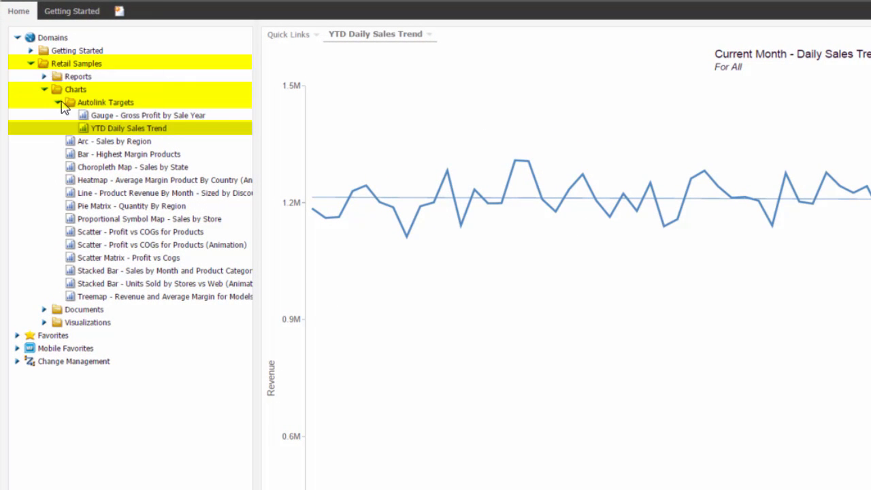
pyautogui.moveTo(72, 109)
pyautogui.moveTo(149, 135)
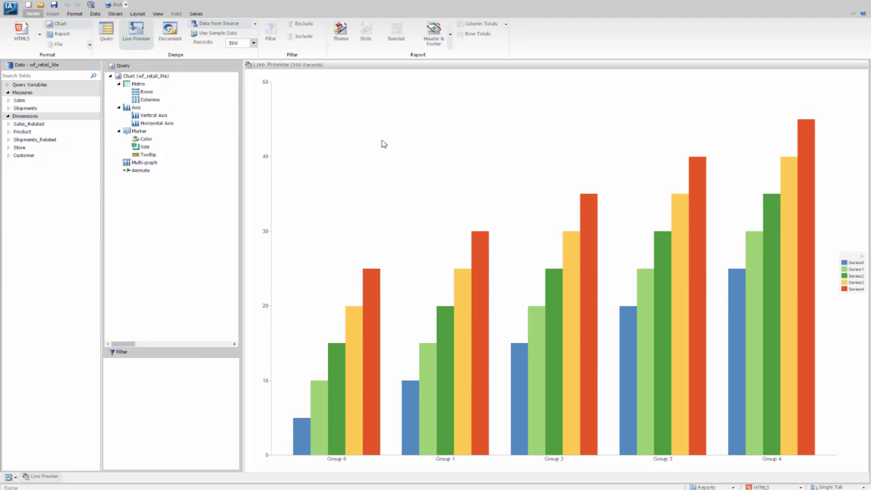
# Change the chart type to Line and add the Revenue measure from Sales to the vertical axis
pyautogui.click(75, 16)
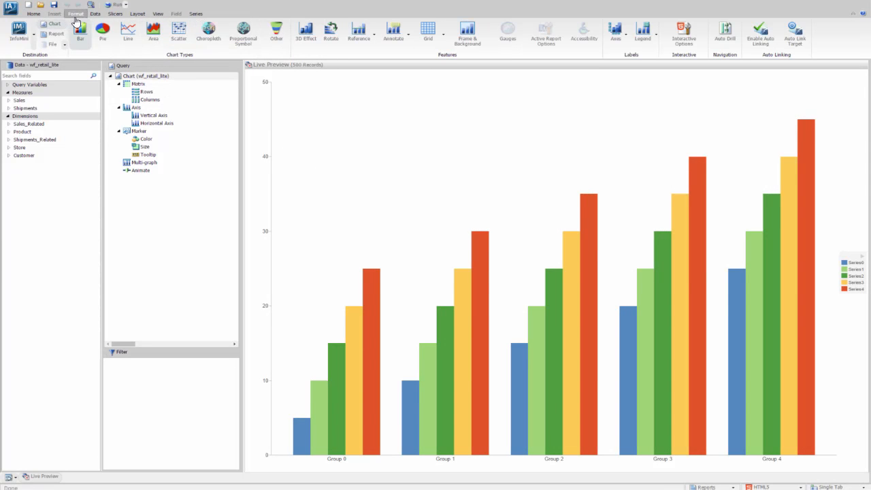
pyautogui.click(129, 39)
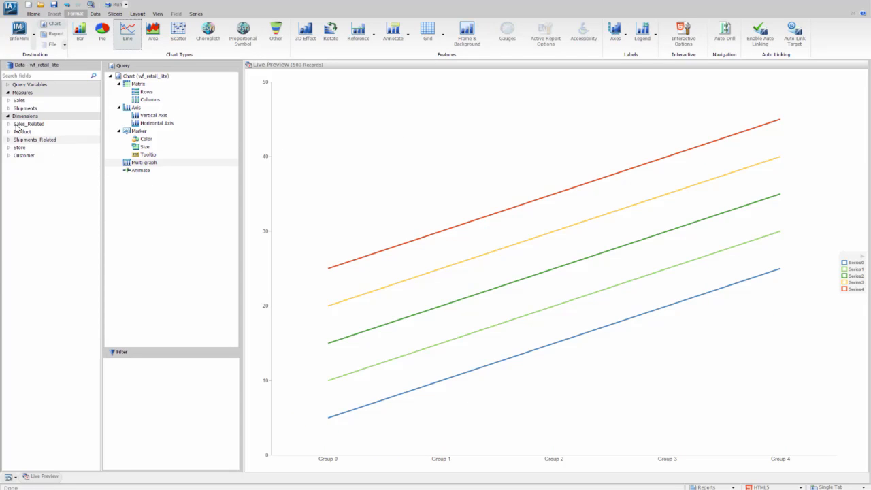
pyautogui.click(8, 100)
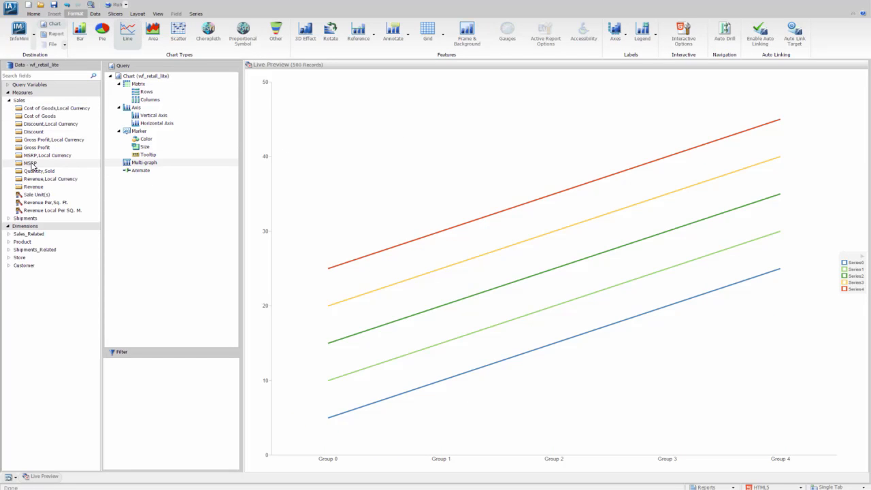
pyautogui.moveTo(19, 190); pyautogui.dragTo(116, 117)
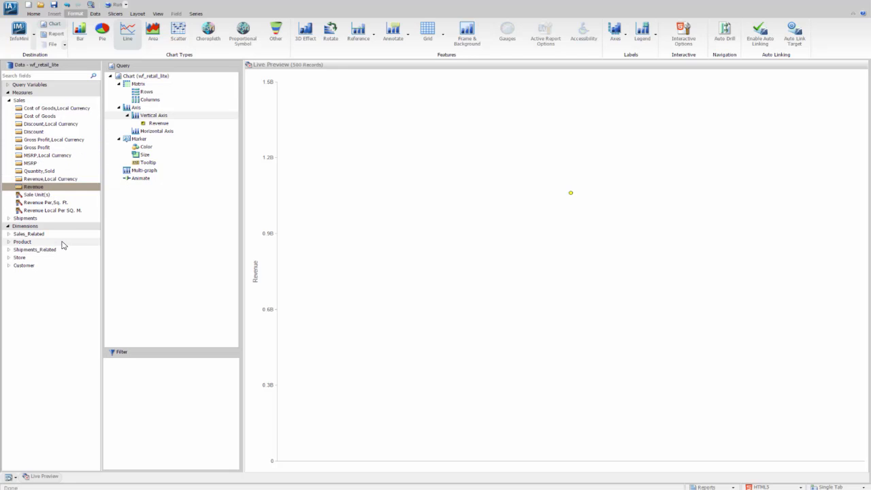
# Add the Sale,Month field from the Sales_Related dimension's Transaction Date, Simple group to the horizontal axis
pyautogui.click(9, 234)
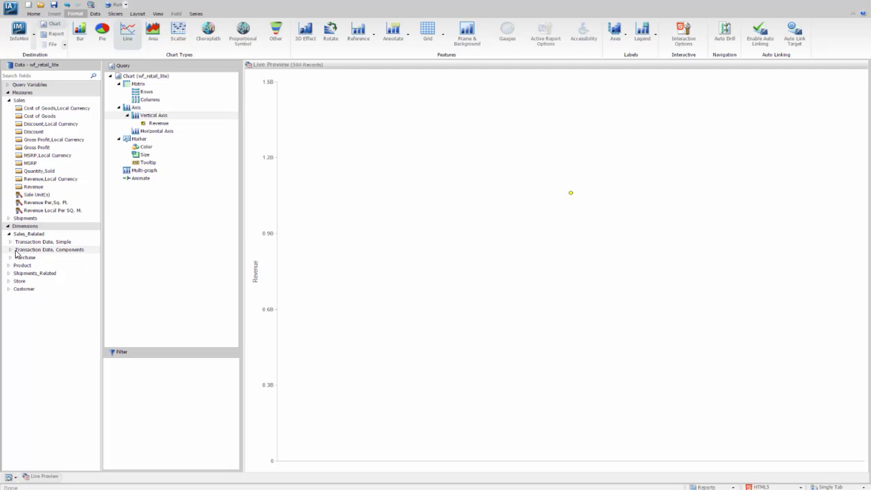
pyautogui.click(10, 242)
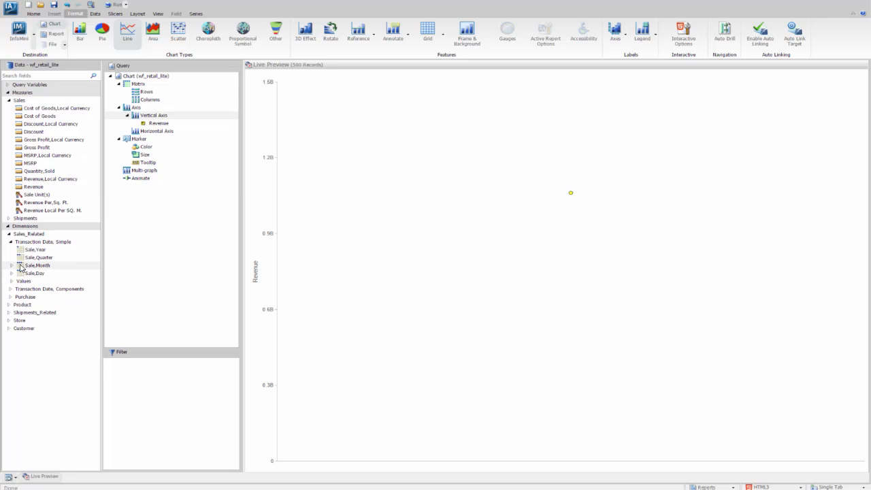
pyautogui.moveTo(20, 268); pyautogui.dragTo(126, 133)
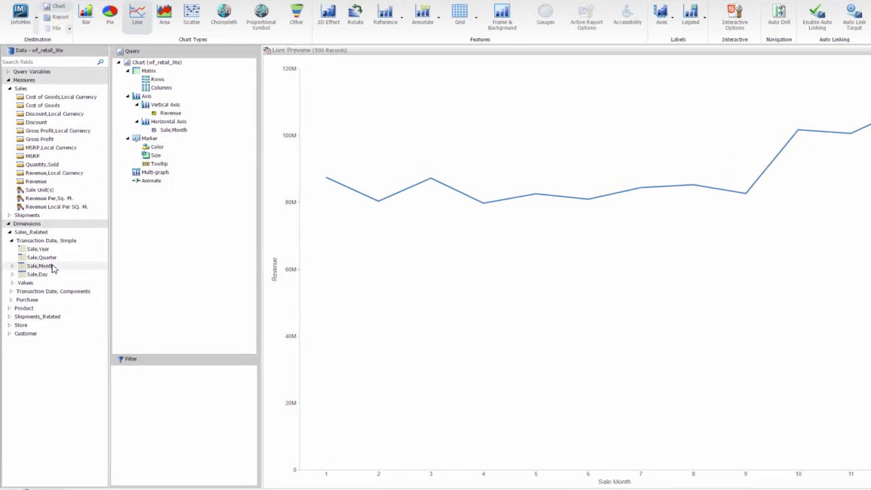
# Add the Sale,Month Name attribute to the horizontal axis below Sale,Month
pyautogui.click(17, 269)
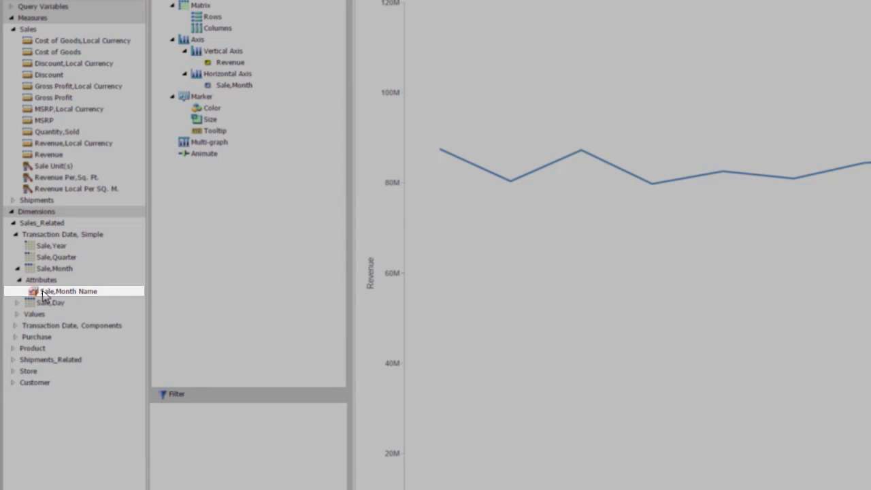
pyautogui.moveTo(43, 293); pyautogui.dragTo(161, 116)
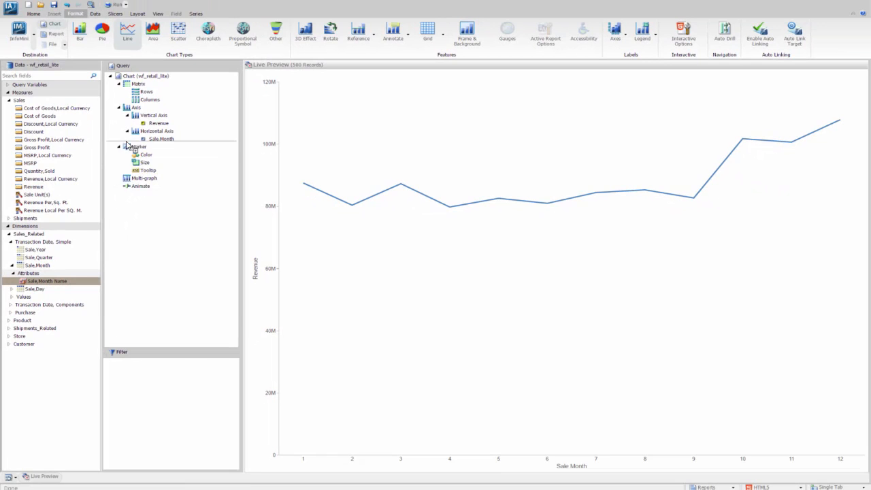
pyautogui.moveTo(126, 146); pyautogui.dragTo(126, 146)
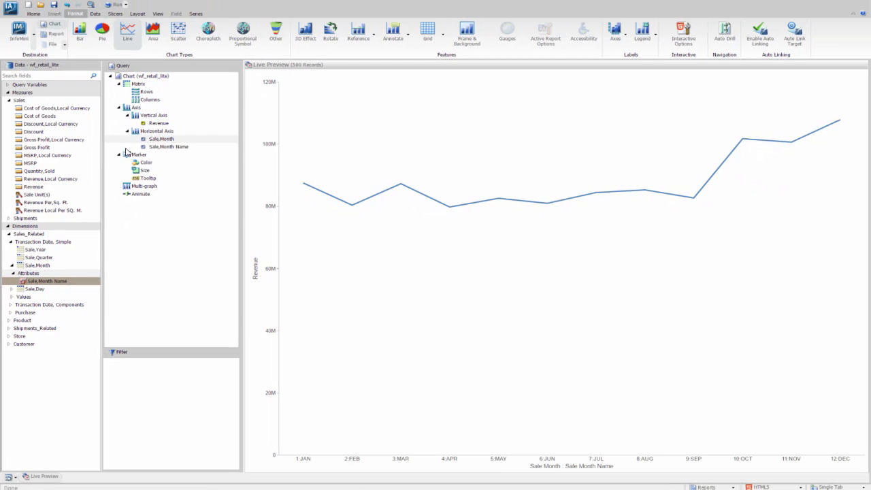
# Set the visibility of the Sale,Month field on the horizontal axis to Hide
pyautogui.click(161, 139)
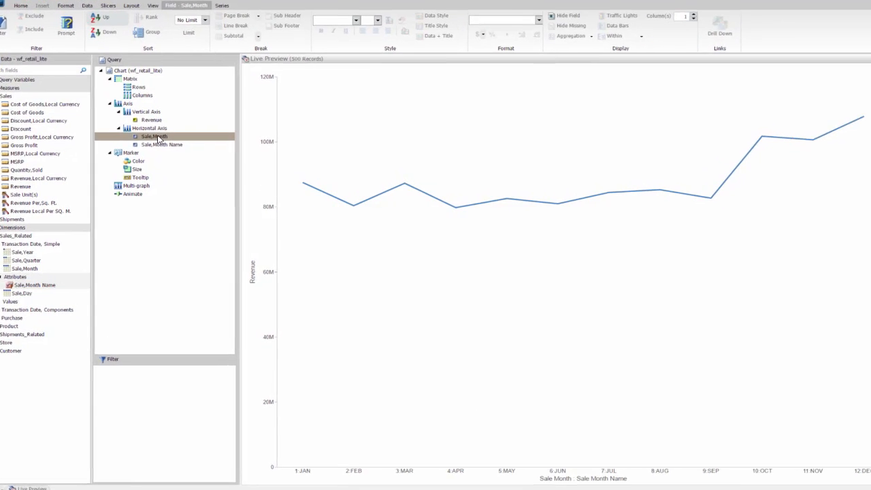
pyautogui.rightClick(165, 139)
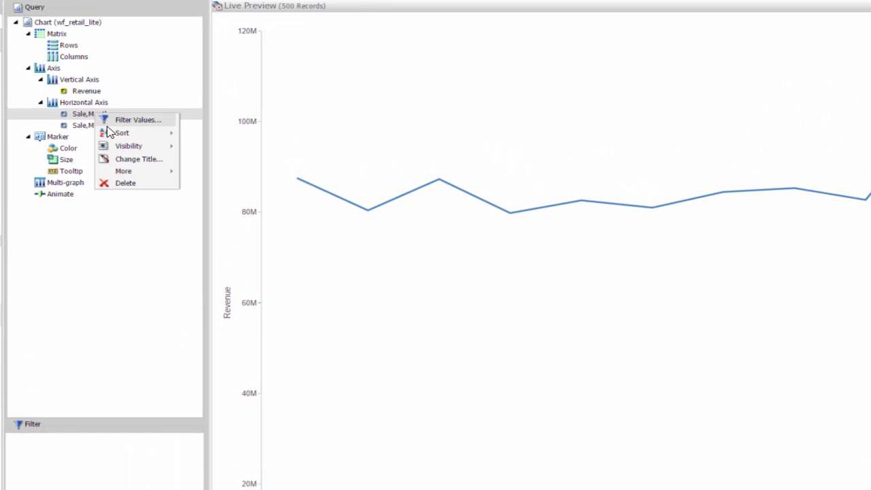
pyautogui.moveTo(147, 150)
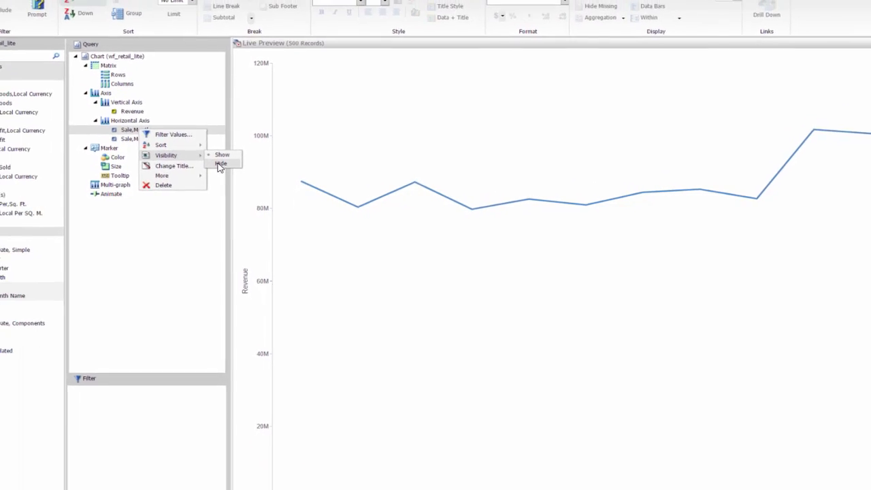
pyautogui.click(197, 156)
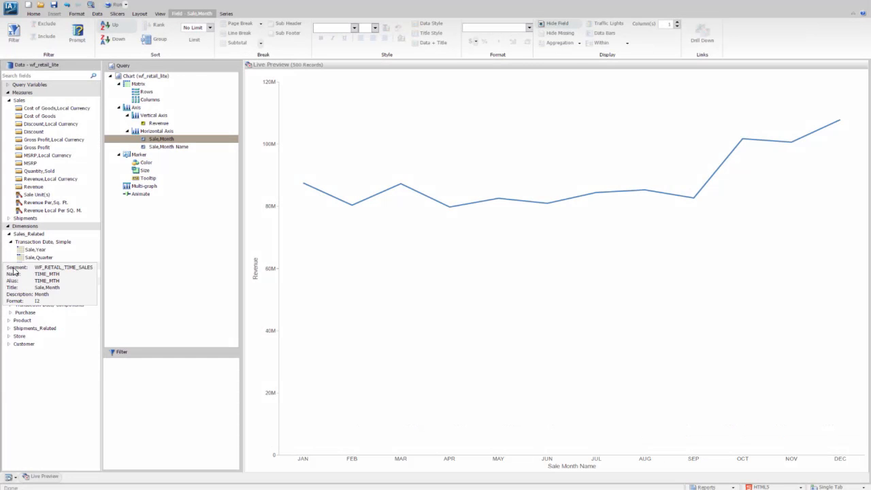
# Collapse the Sale,Month attributes and add the Sale,Day field to the horizontal axis below Sale,Month Name
pyautogui.moveTo(65, 264)
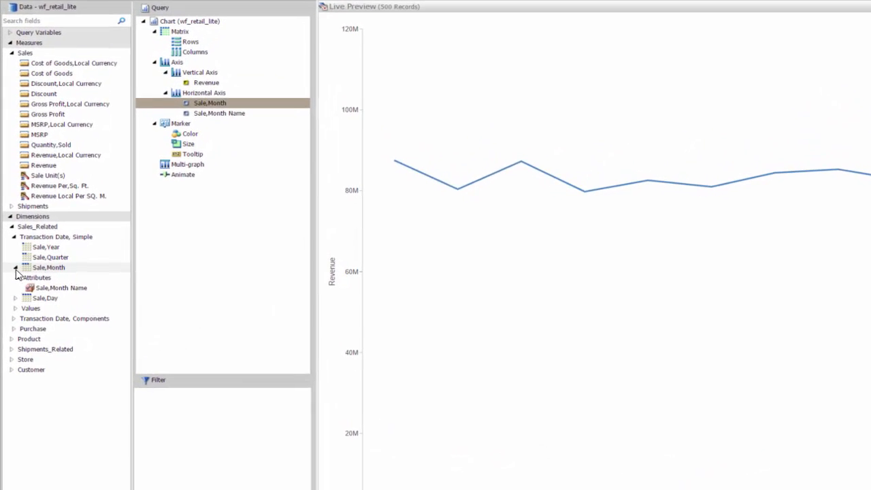
pyautogui.click(15, 268)
pyautogui.click(26, 282)
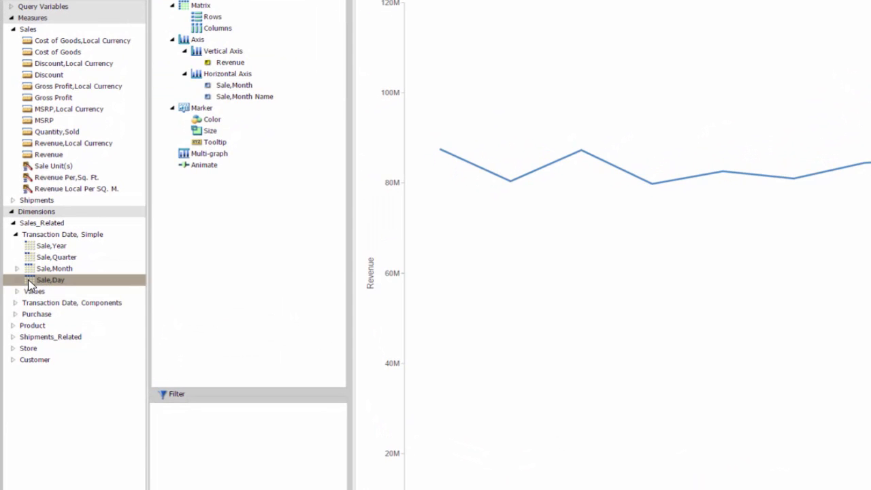
pyautogui.moveTo(29, 284); pyautogui.dragTo(195, 107)
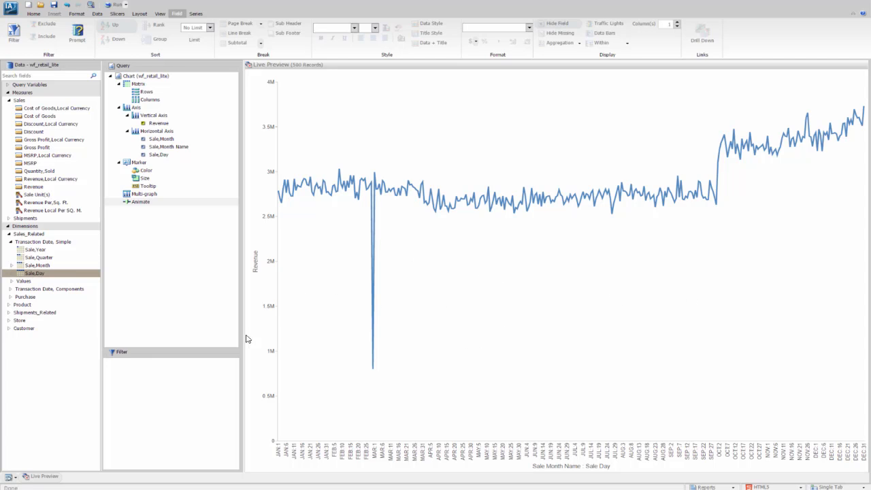
# Create a filter on the Sale,Date attribute of Sale,Day and set its operator to From - To
pyautogui.click(11, 274)
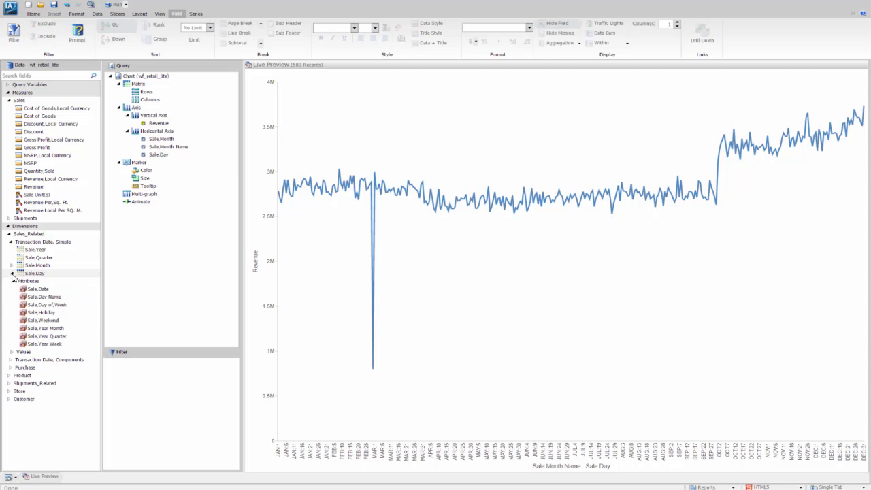
pyautogui.moveTo(24, 292); pyautogui.dragTo(154, 373)
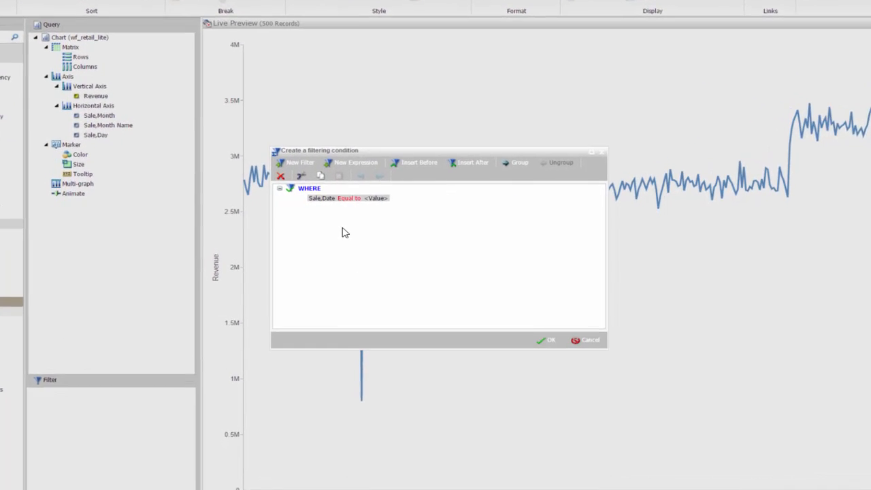
pyautogui.click(338, 193)
pyautogui.click(340, 194)
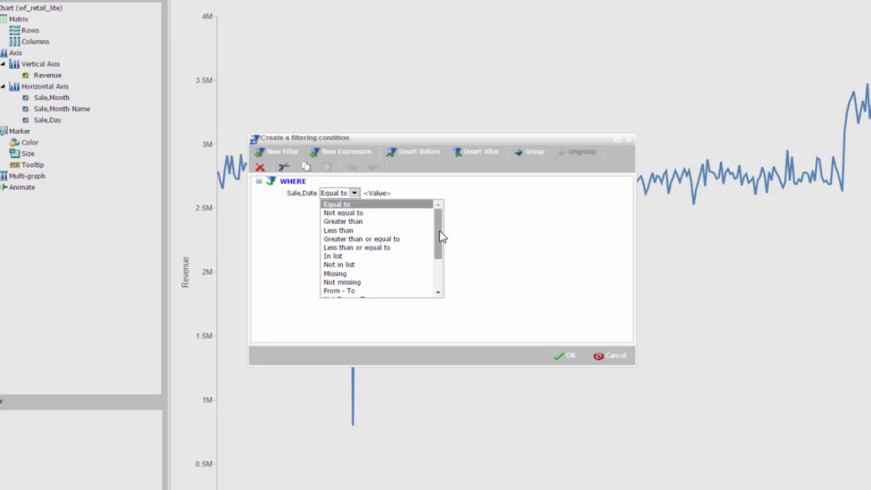
pyautogui.moveTo(439, 234); pyautogui.dragTo(437, 256)
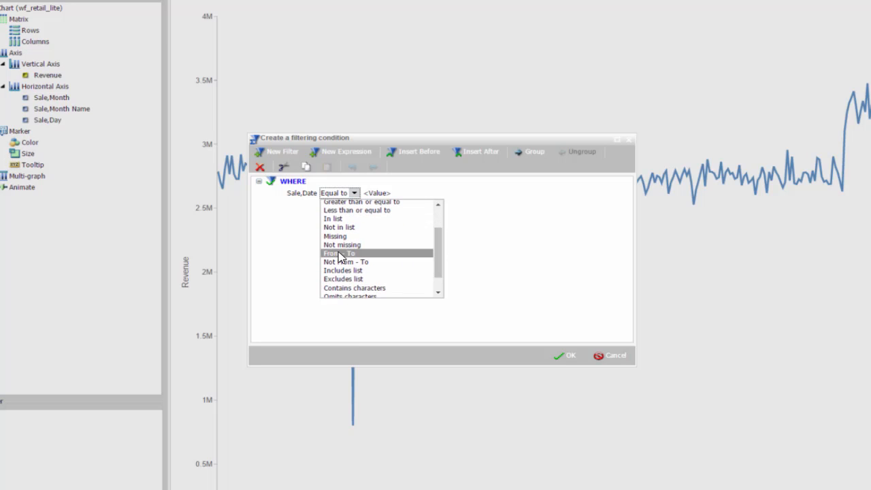
pyautogui.click(339, 254)
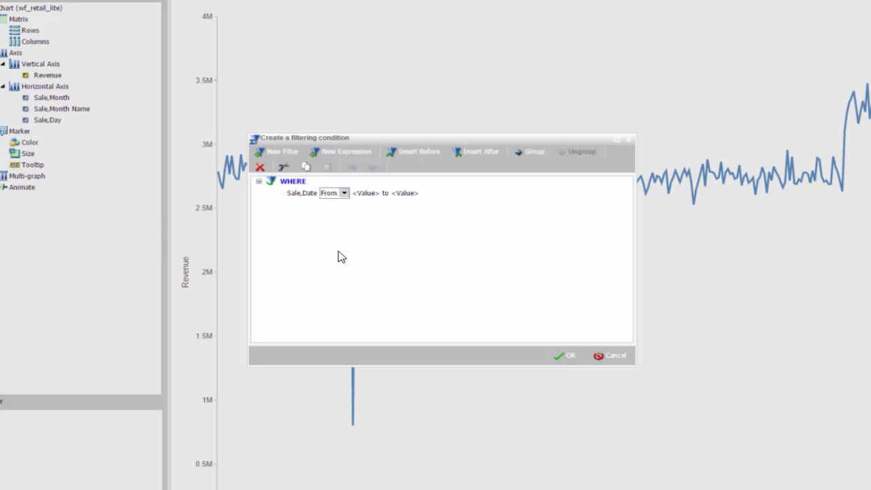
# Set the Sale,Date filter range from Beginning of Year to Today and apply the filter
pyautogui.click(369, 197)
pyautogui.click(415, 195)
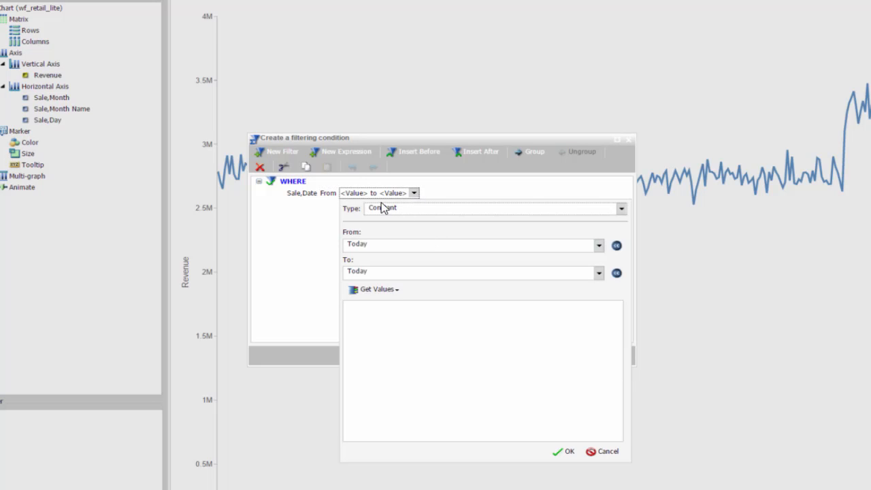
pyautogui.click(598, 247)
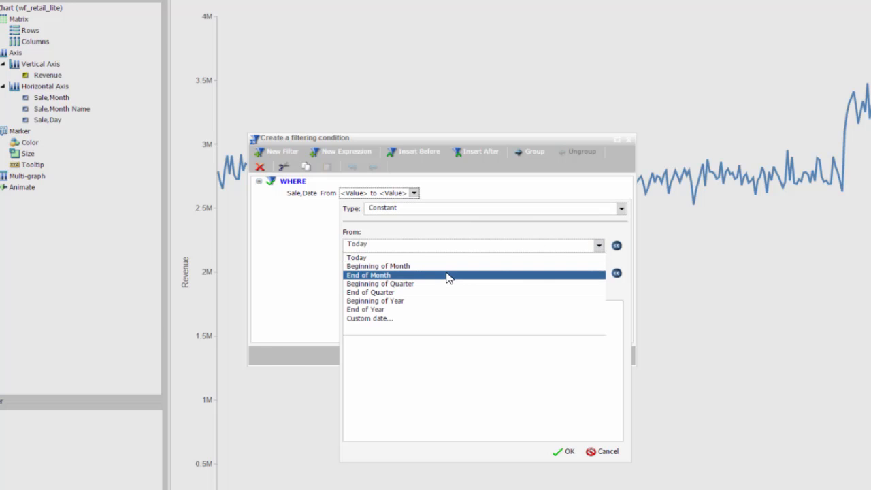
pyautogui.click(386, 300)
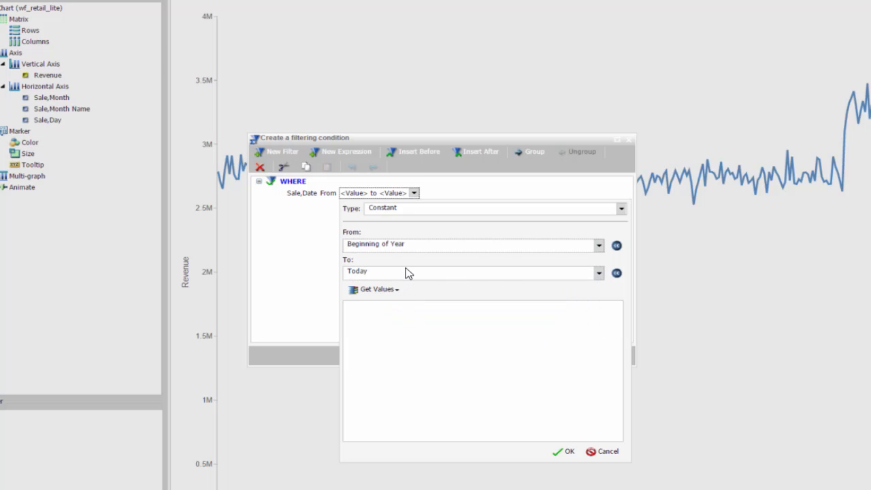
pyautogui.click(566, 452)
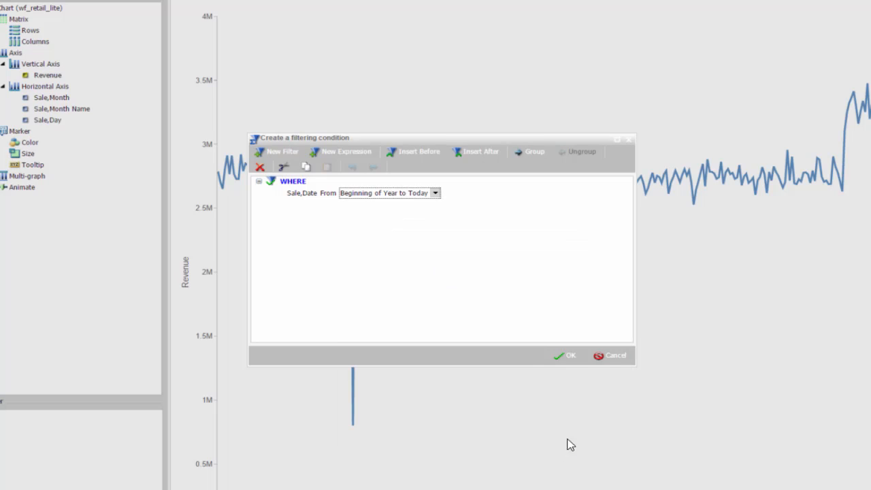
pyautogui.click(564, 356)
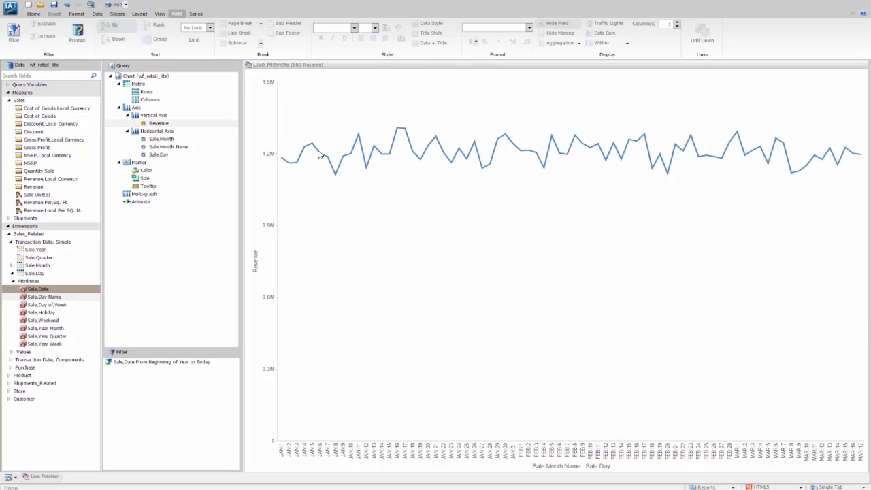
# Add a straight trendline to the revenue line chart for all series
pyautogui.click(468, 163)
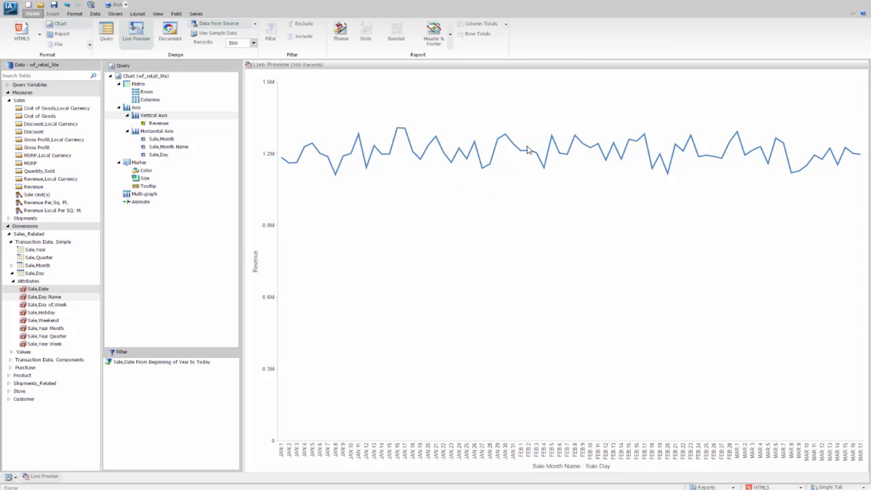
pyautogui.click(196, 14)
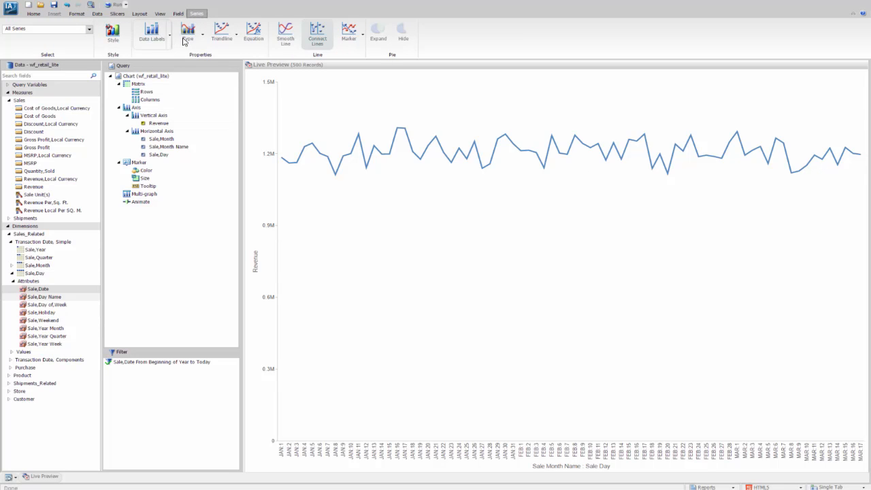
pyautogui.click(237, 38)
pyautogui.click(222, 61)
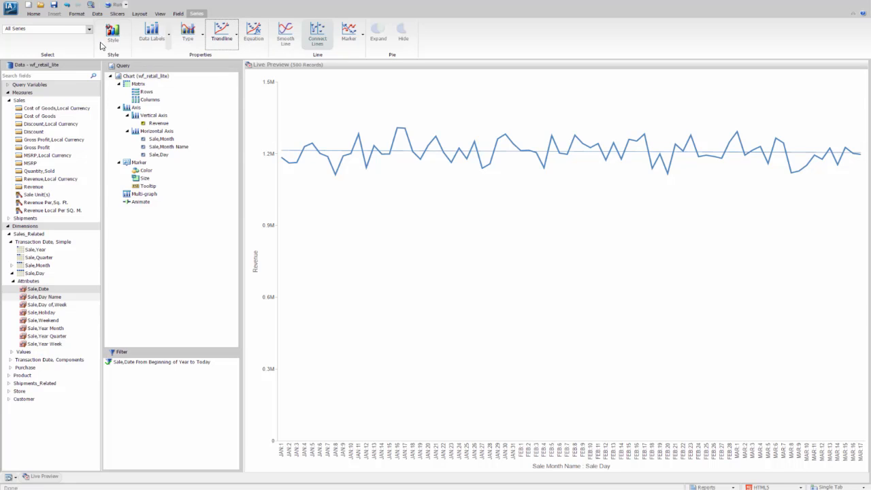
# Enter a two-line page header for the chart reading "YTD - Daily Sales Trend" and "For All &MODEL"
pyautogui.click(34, 13)
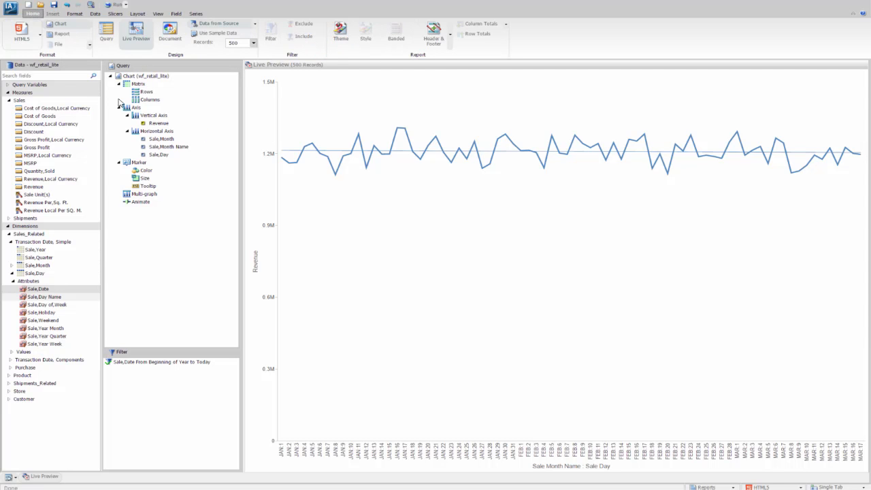
pyautogui.click(431, 34)
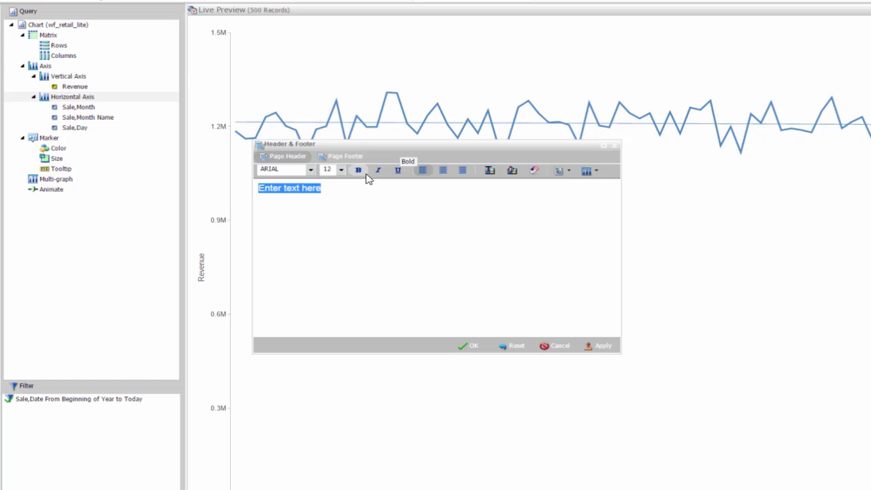
pyautogui.write('YTD ')
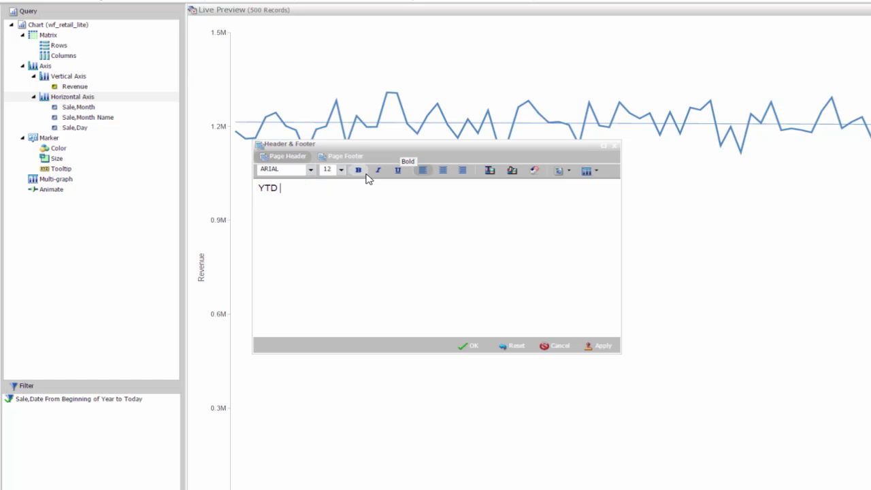
pyautogui.write('- Daily Sales')
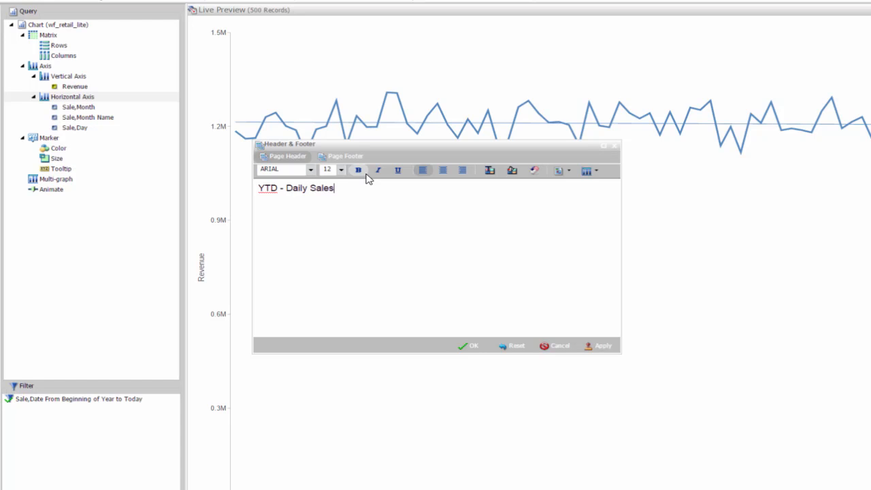
pyautogui.write(' Trend ')
pyautogui.write('For Al')
pyautogui.write('l')
pyautogui.write('&MODE')
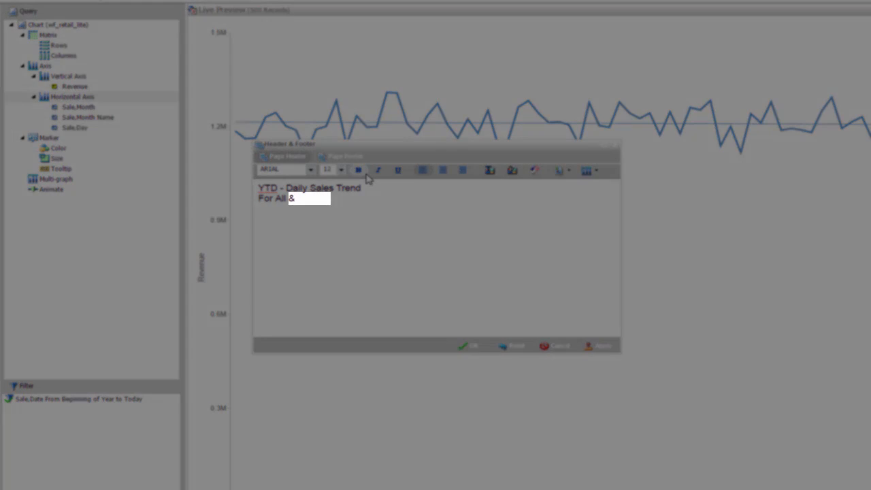
pyautogui.write('L')
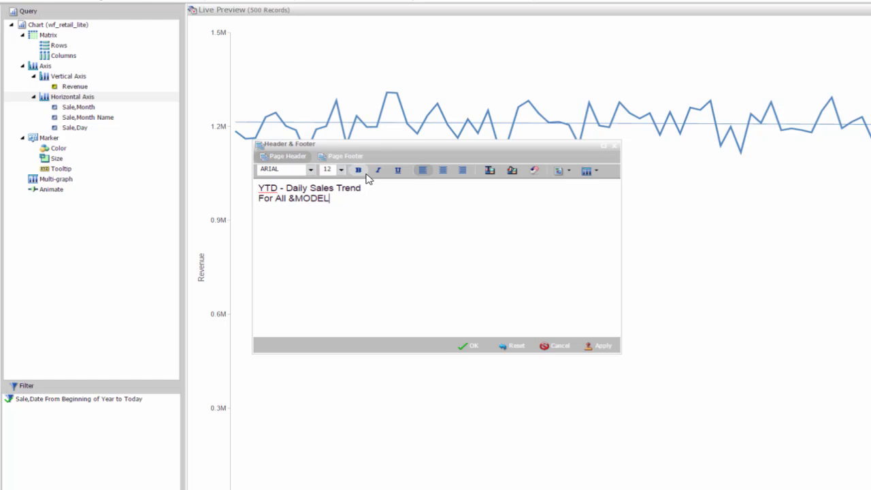
# Center both lines of the page header text and apply the header to the chart
pyautogui.hotkey('ctrl', 'a')
pyautogui.click(442, 171)
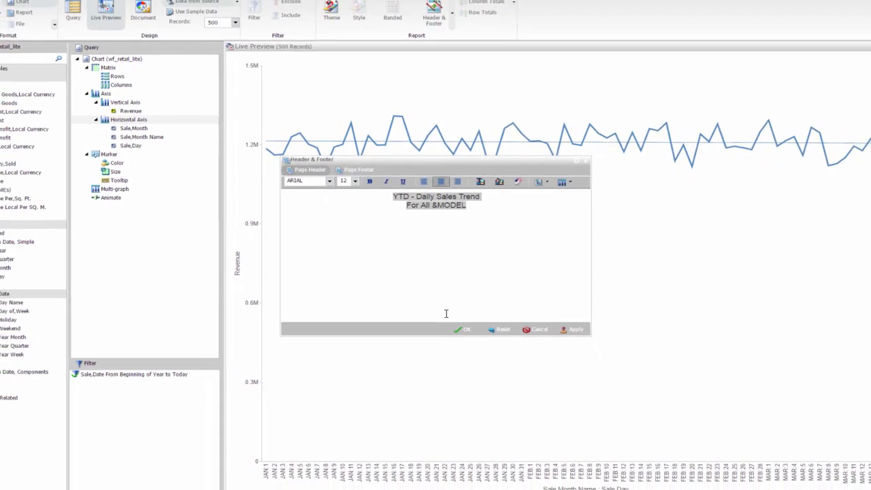
pyautogui.click(462, 330)
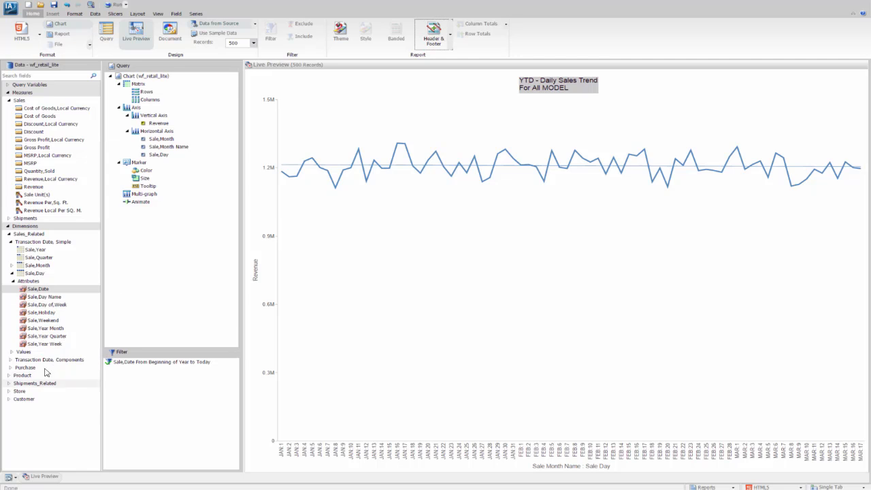
# Create a filter condition on the Model field of the Product dimension
pyautogui.click(9, 375)
pyautogui.click(11, 383)
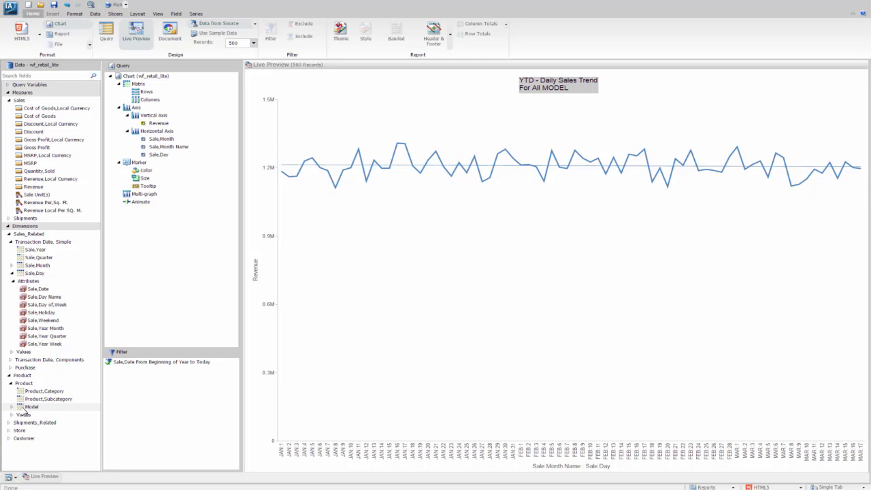
pyautogui.moveTo(32, 407); pyautogui.dragTo(139, 386)
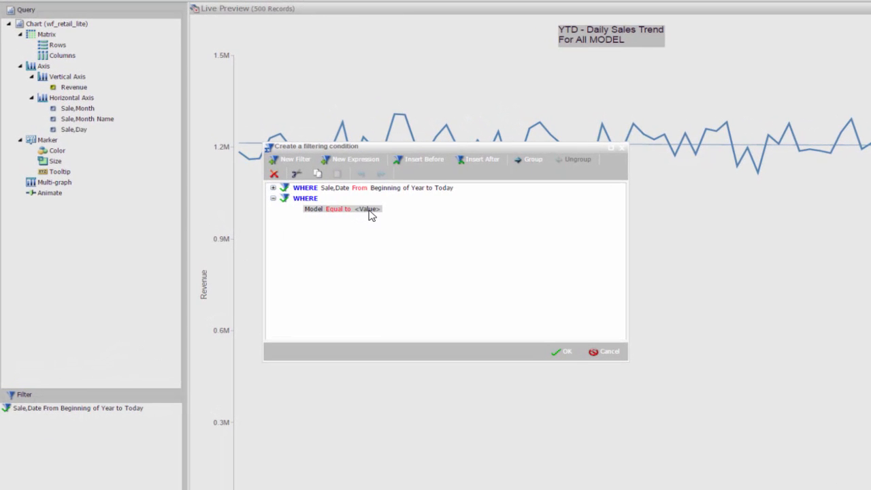
# Set the Model filter's value to an optional parameter named MODEL and apply the filter
pyautogui.click(369, 210)
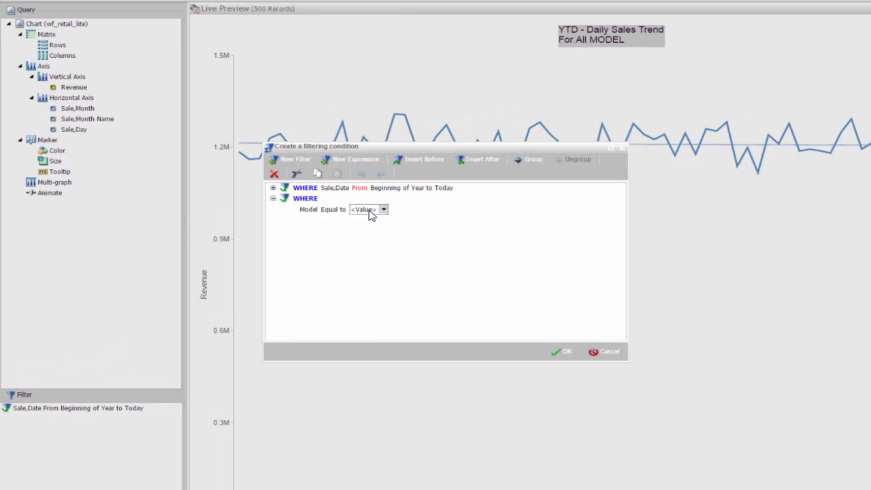
pyautogui.click(384, 210)
pyautogui.click(384, 211)
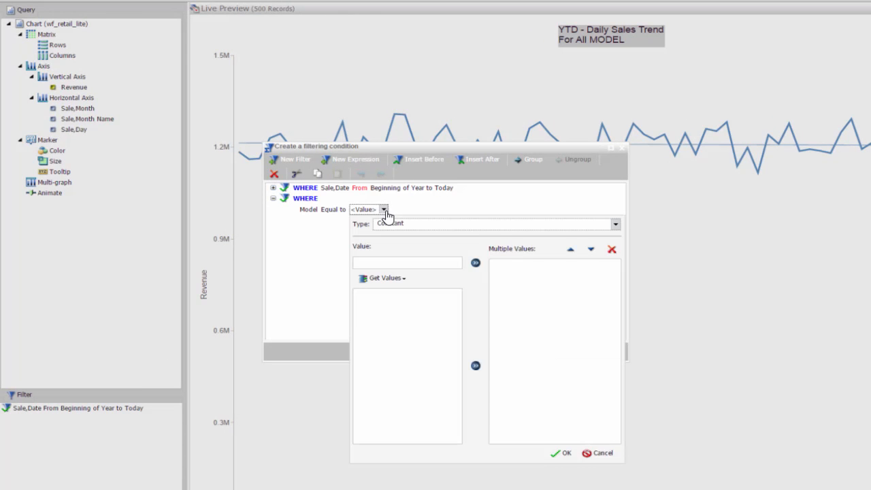
pyautogui.click(613, 224)
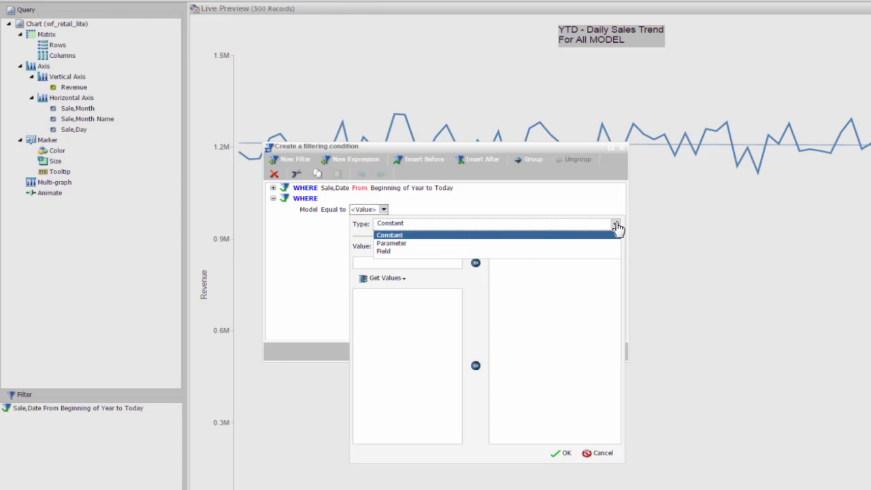
pyautogui.click(408, 243)
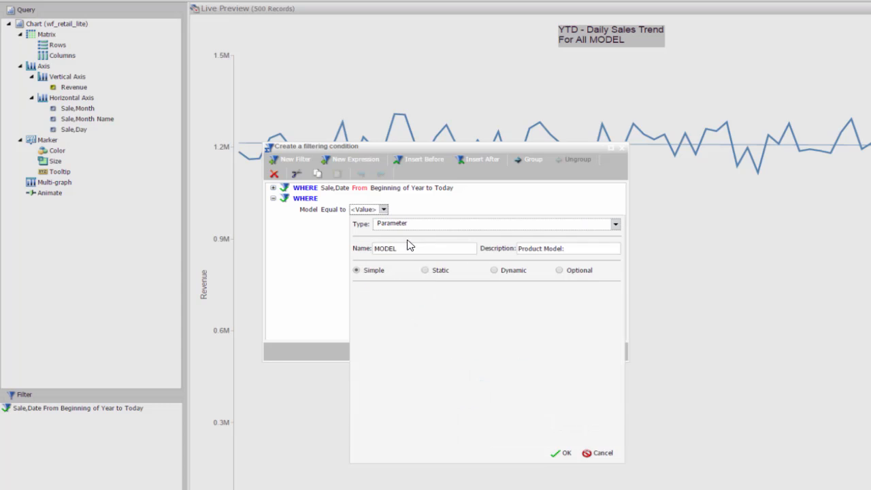
pyautogui.click(561, 273)
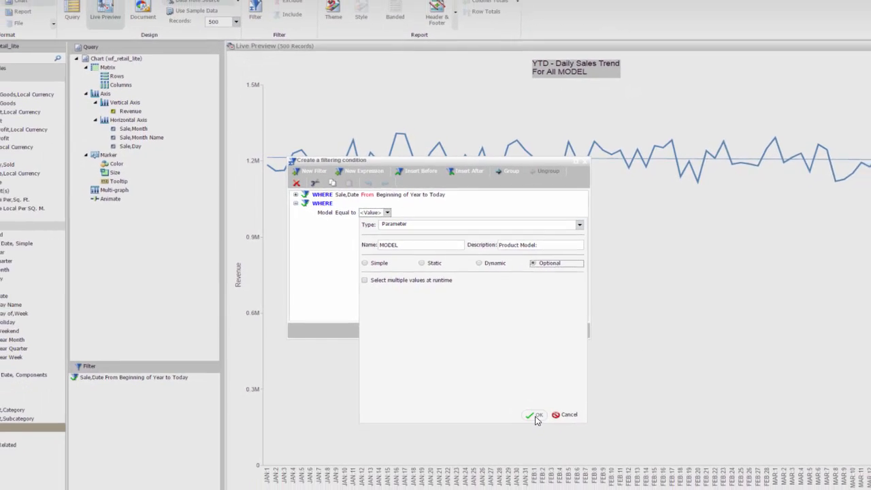
pyautogui.click(534, 415)
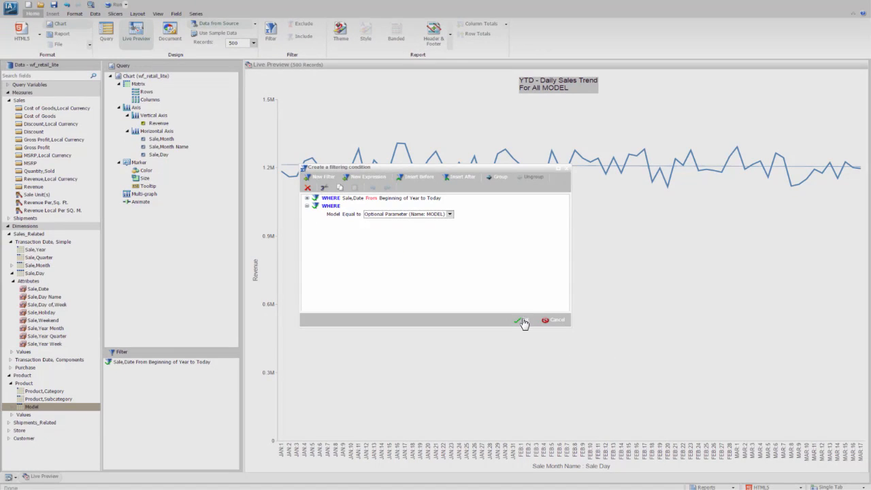
pyautogui.click(522, 320)
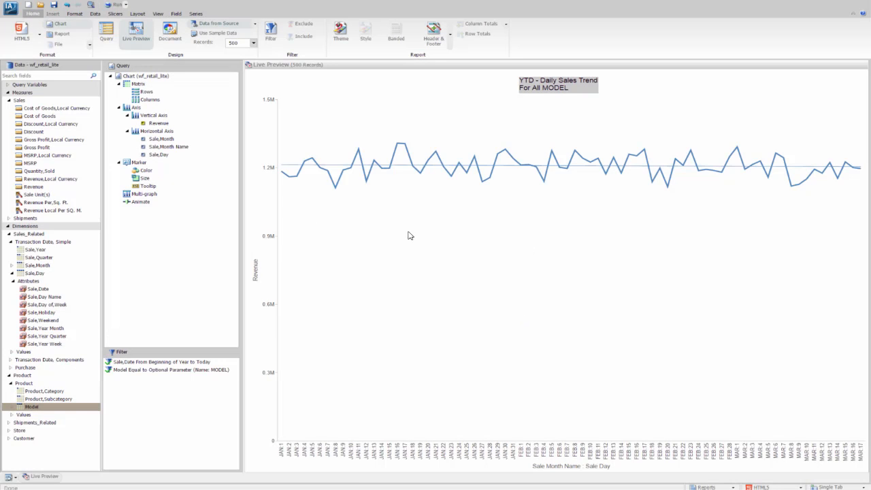
# Designate the daily sales trend chart as an Auto Link Target
pyautogui.click(74, 13)
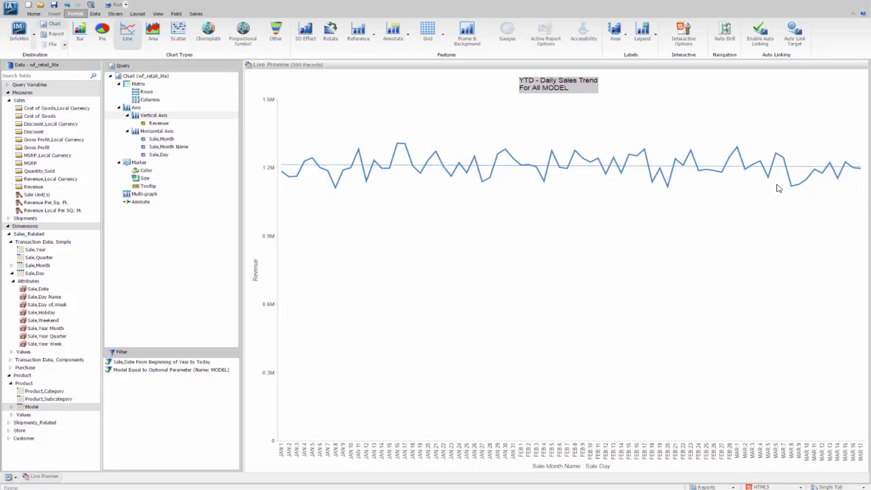
pyautogui.click(795, 32)
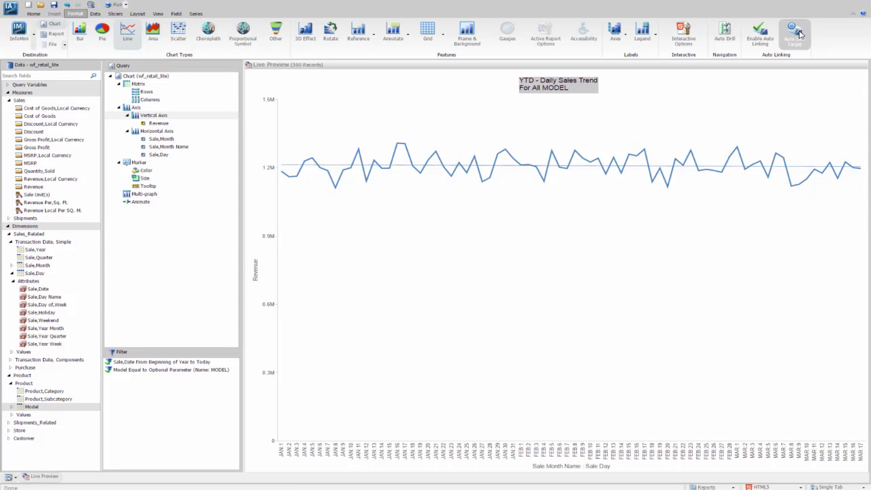